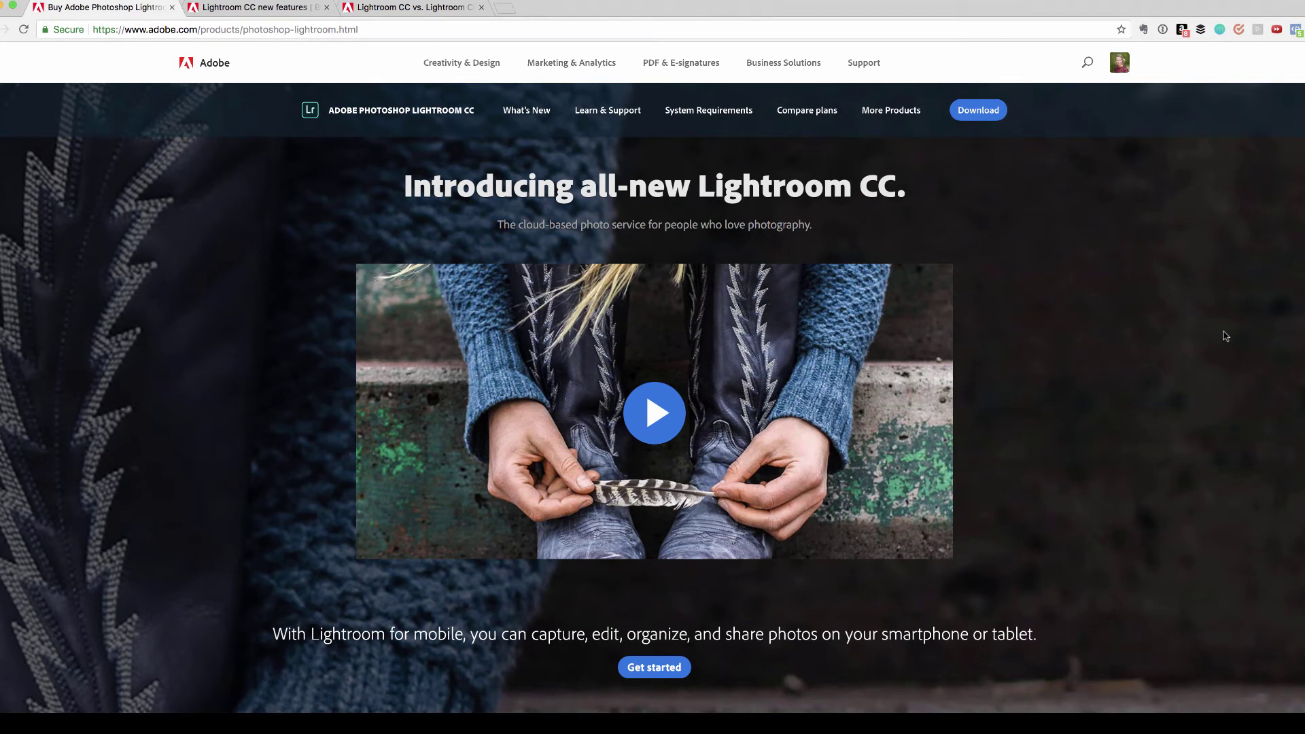
scroll(1224, 335, "down", 1)
scroll(1224, 336, "down", 2)
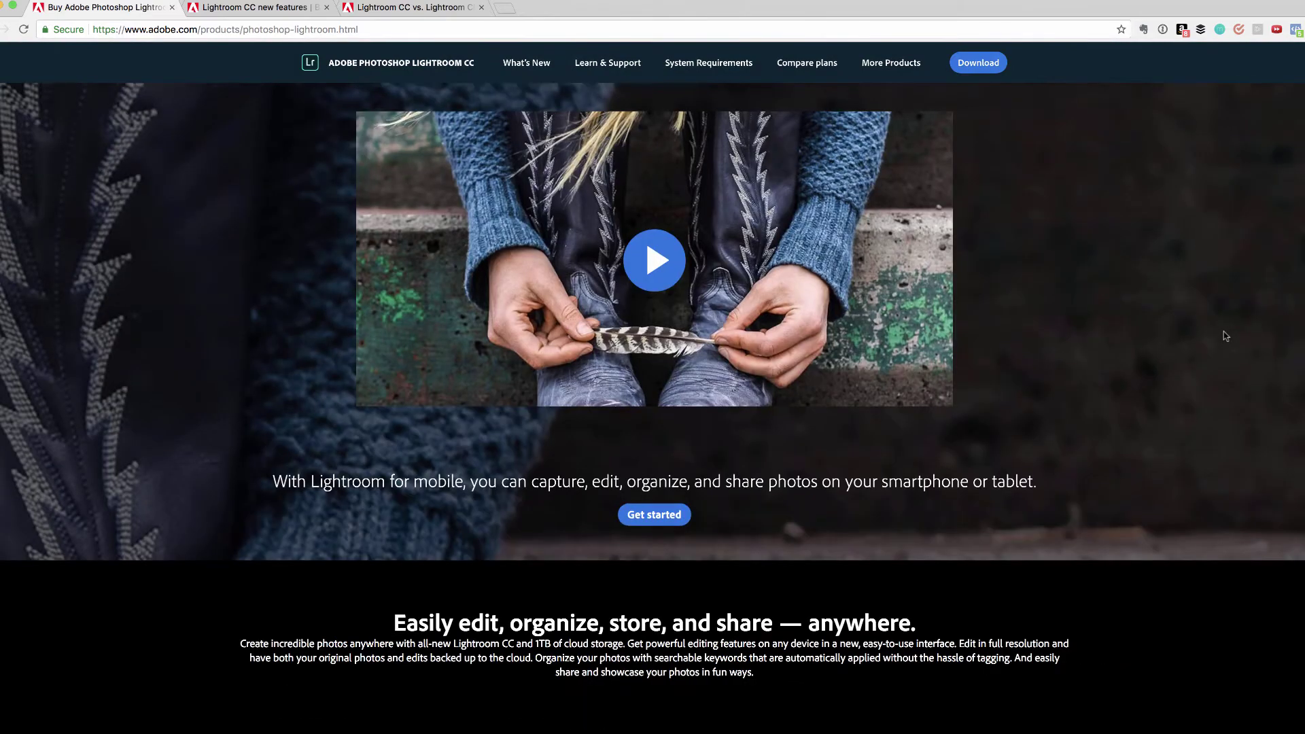
scroll(1225, 335, "down", 2)
scroll(1225, 336, "down", 1)
scroll(1224, 335, "down", 2)
scroll(1223, 335, "down", 2)
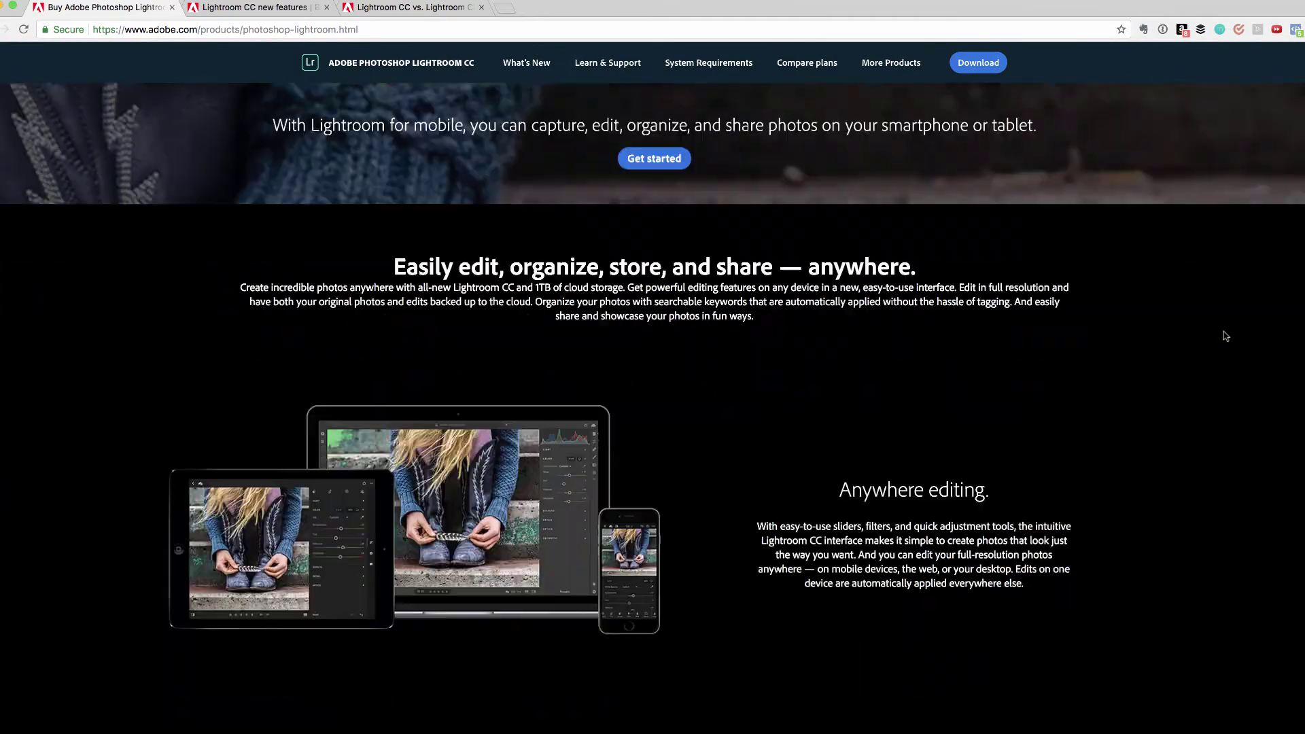
scroll(1224, 336, "down", 1)
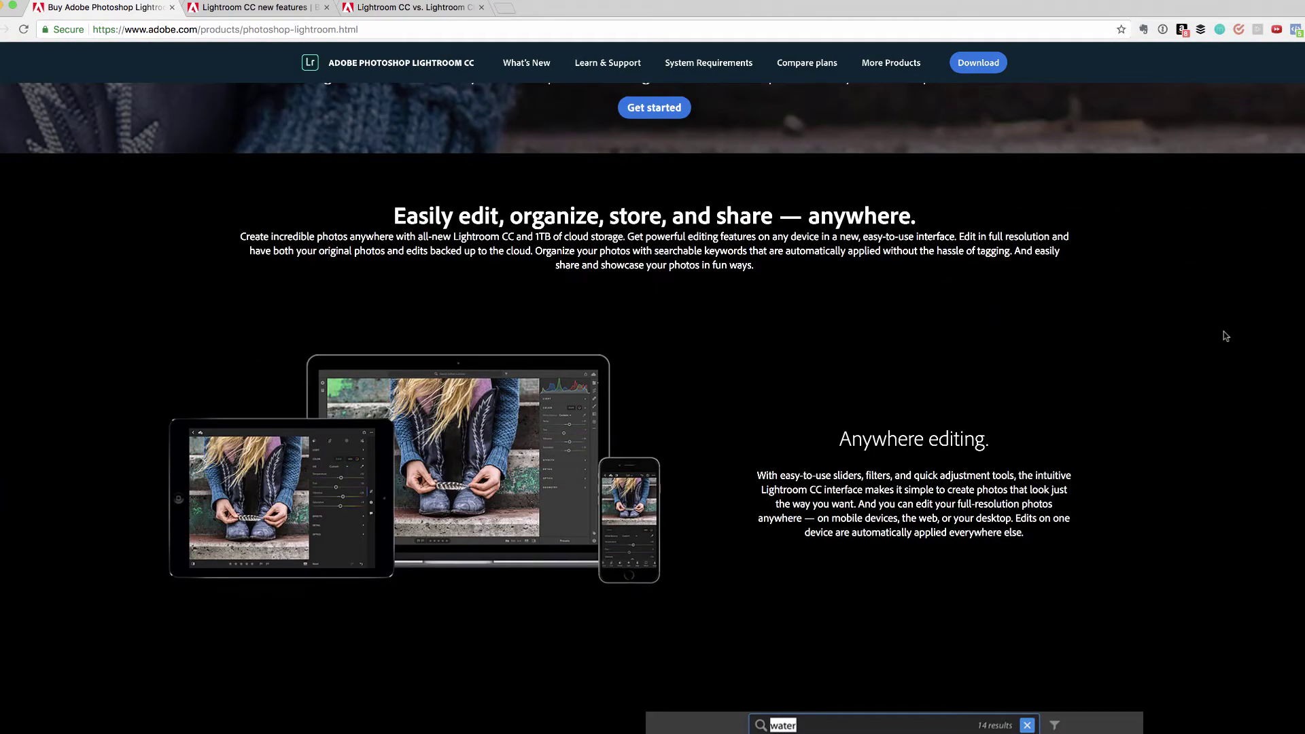